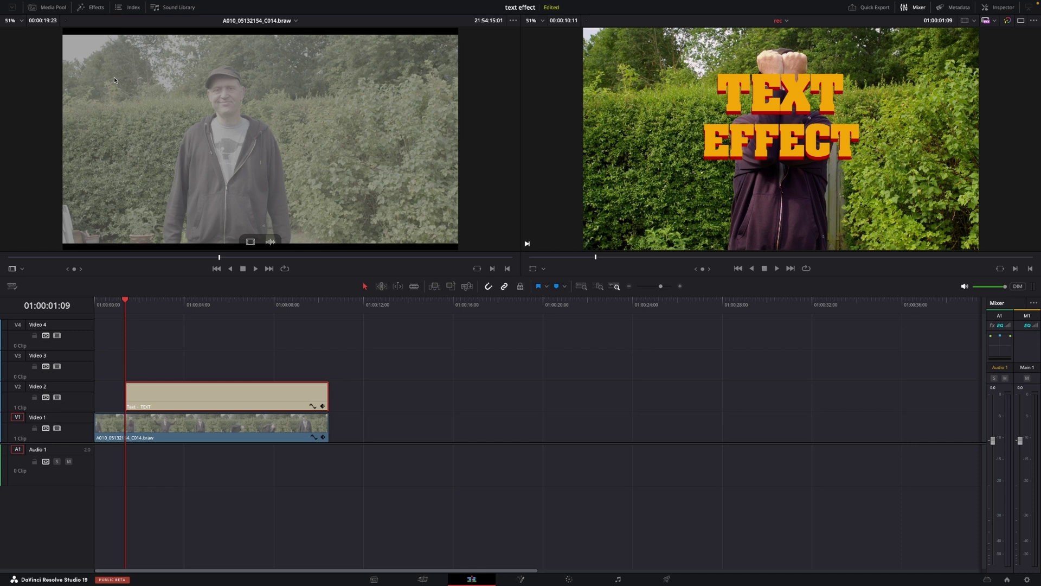
Scrub the presenter shot to find the frame where his fists come together.
left_click(145, 307)
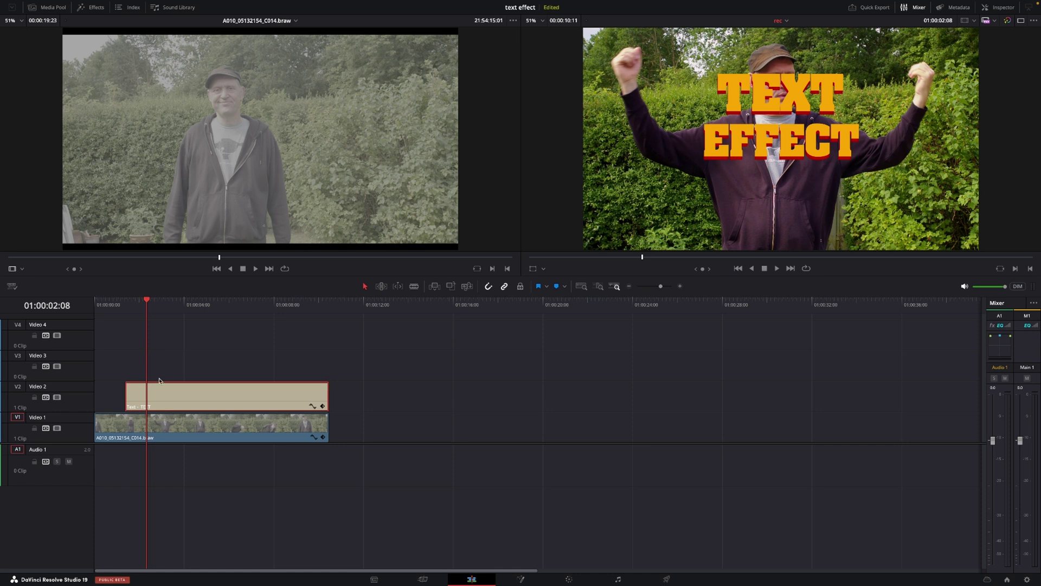
left_click_drag(148, 301, 215, 326)
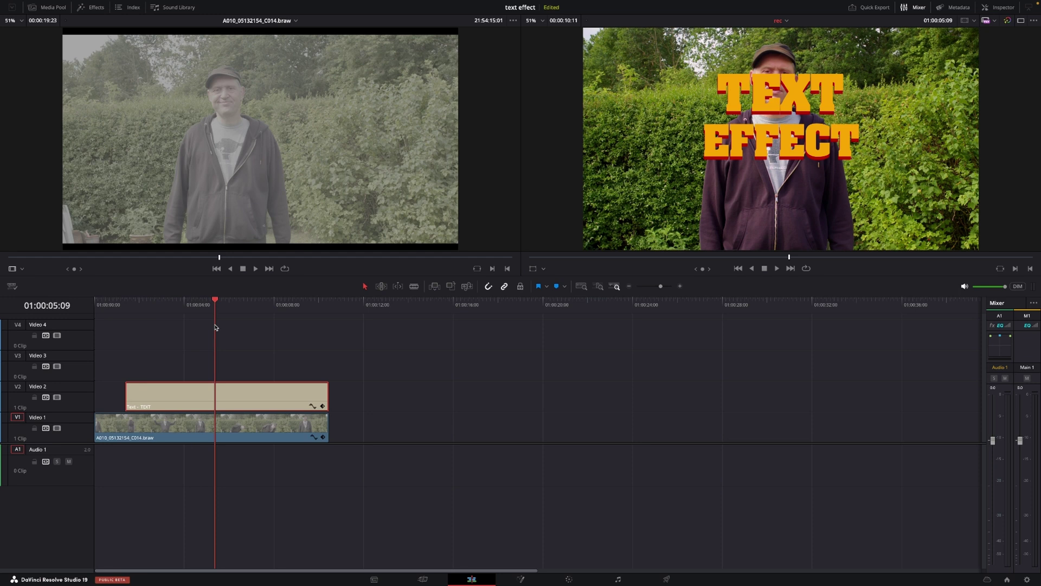
left_click_drag(215, 327, 126, 338)
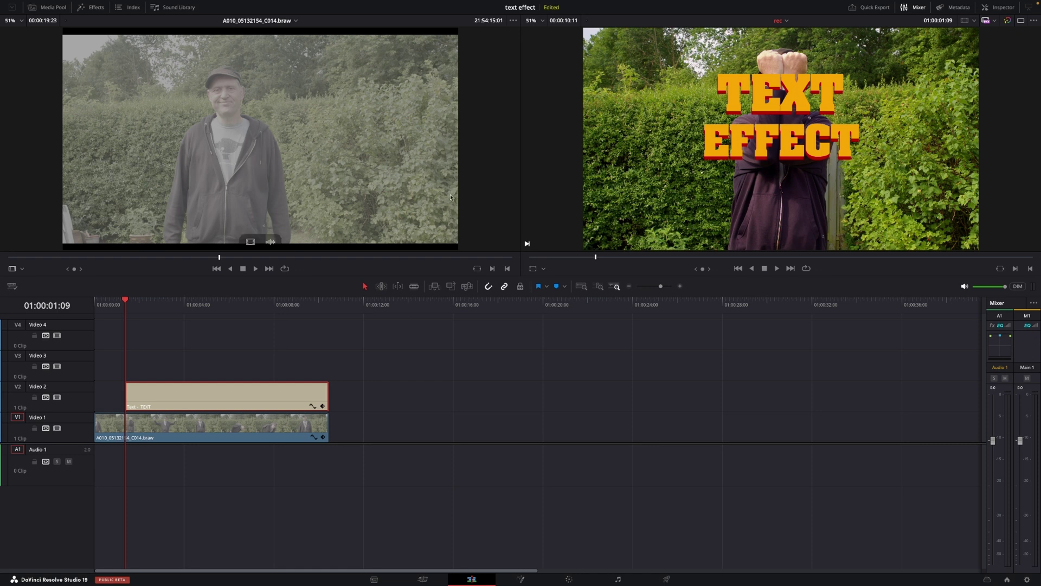
left_click_drag(126, 300, 237, 310)
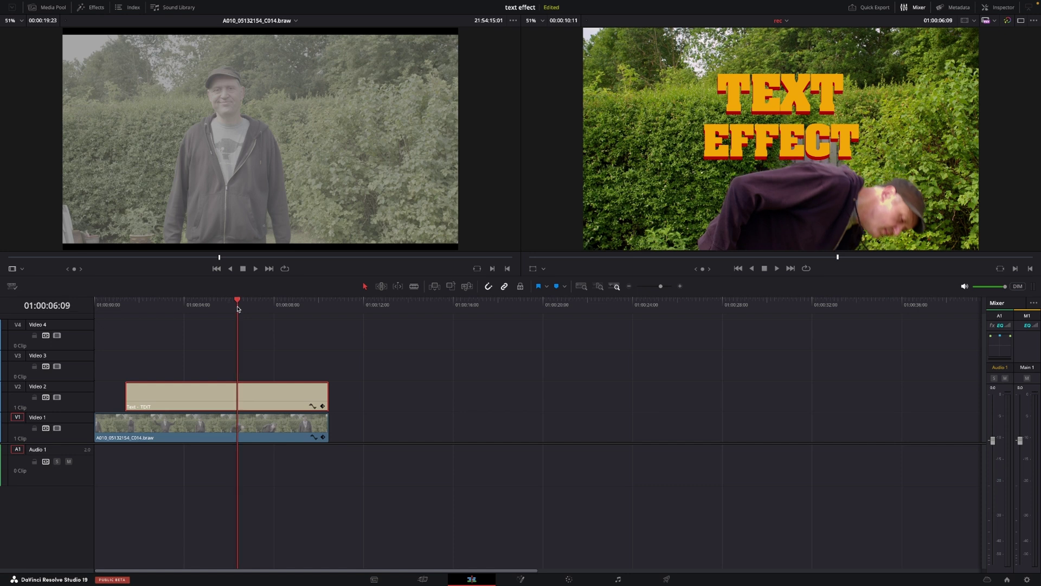
Cut the V1 presenter clip at 01:00:06:09, Alt-copy its second half to Video 3, and disable it.
key("b")
left_click(242, 430)
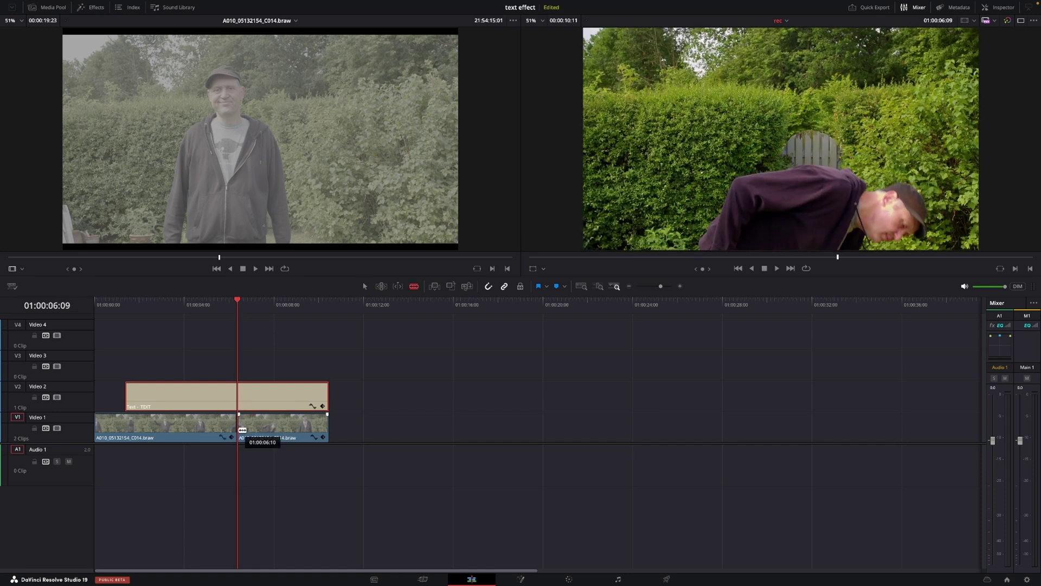
key("a")
left_click(256, 428)
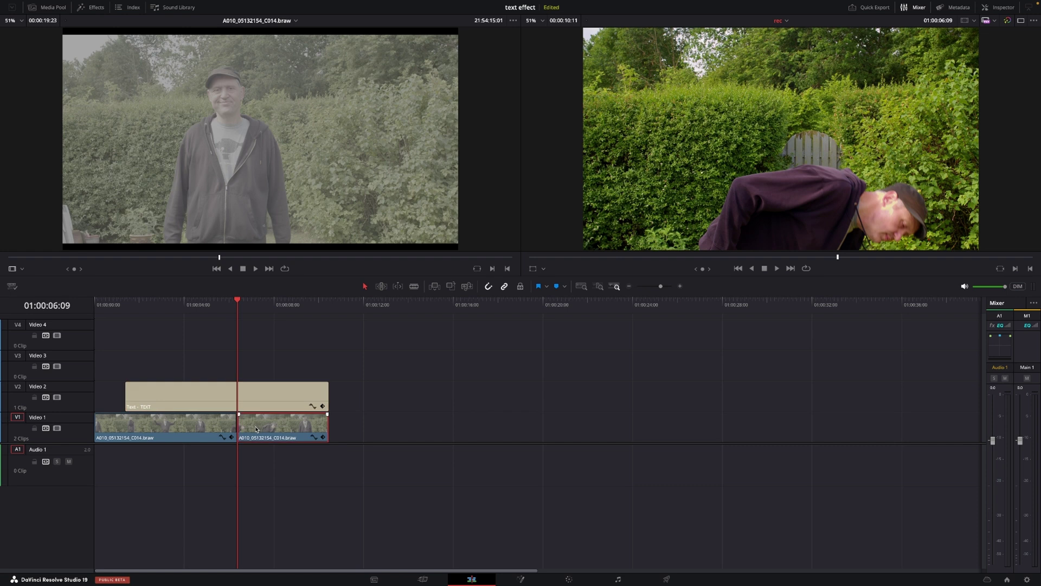
left_click_drag(256, 429, 255, 373)
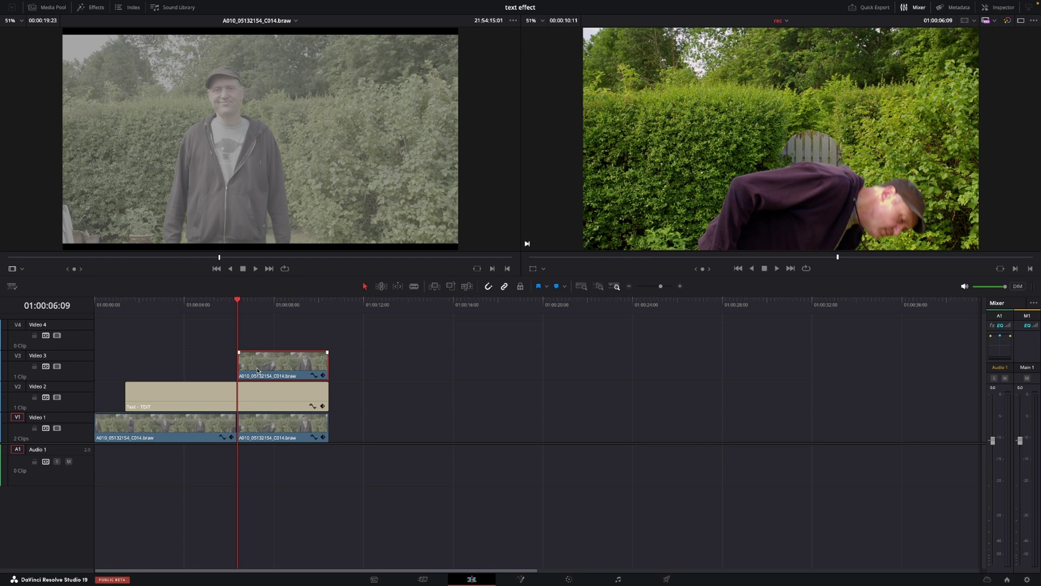
key("d")
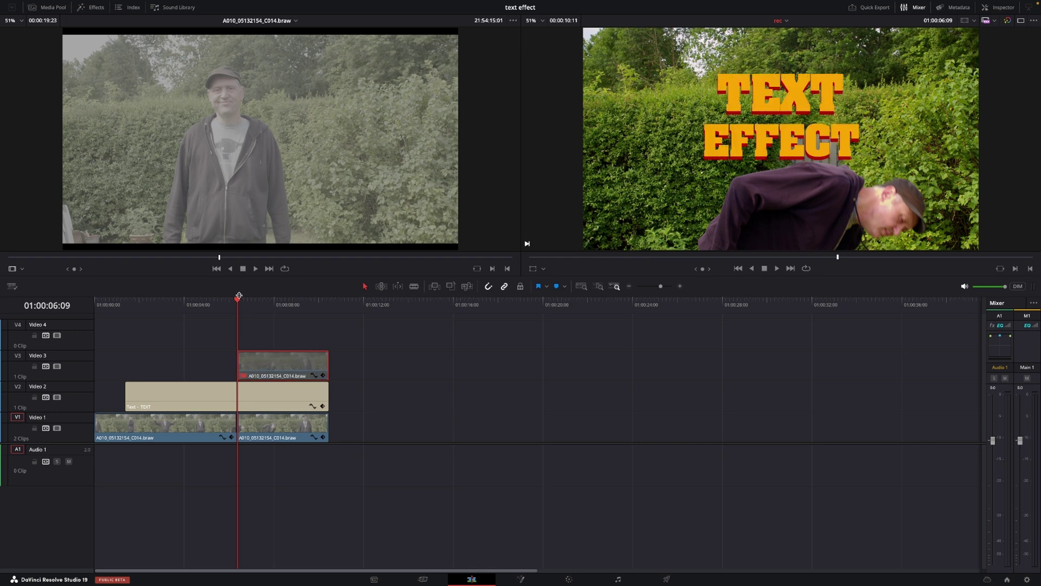
Crop the TEXT EFFECT title to Left 1933.300 and Right 1907.800, hiding it at 01:00:01:09.
left_click_drag(238, 302, 124, 302)
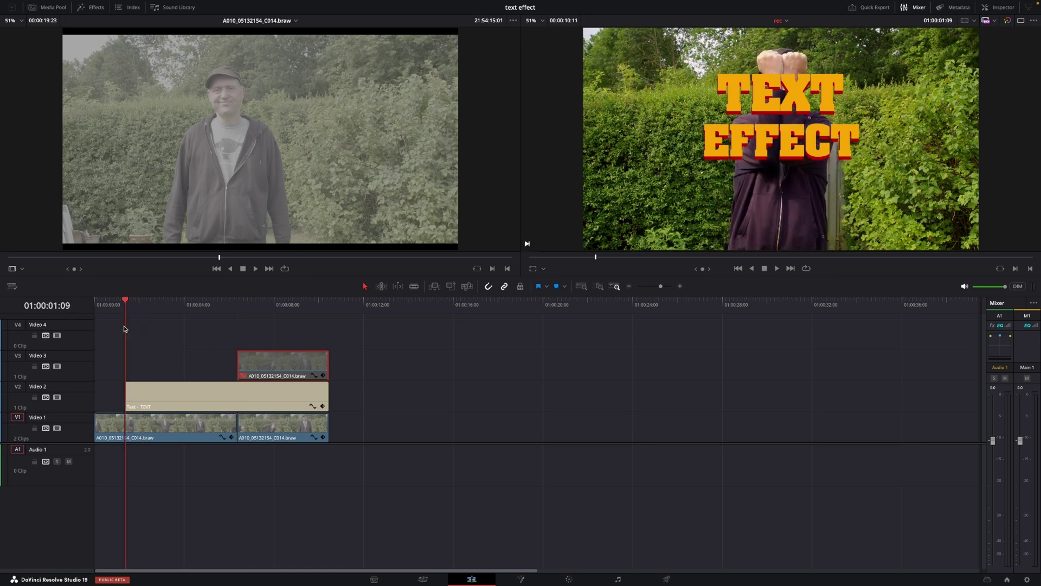
left_click(189, 387)
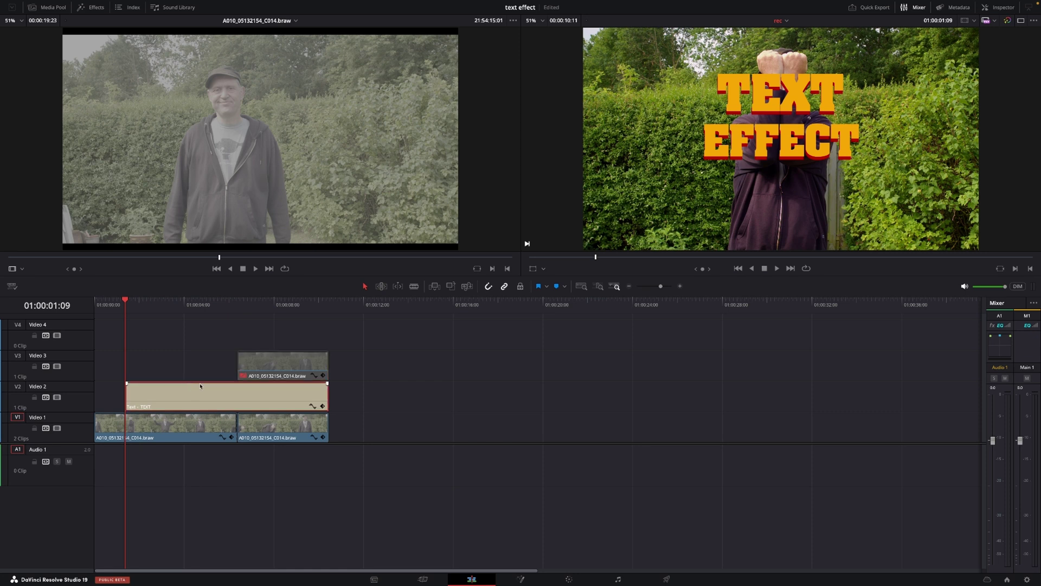
left_click(1005, 7)
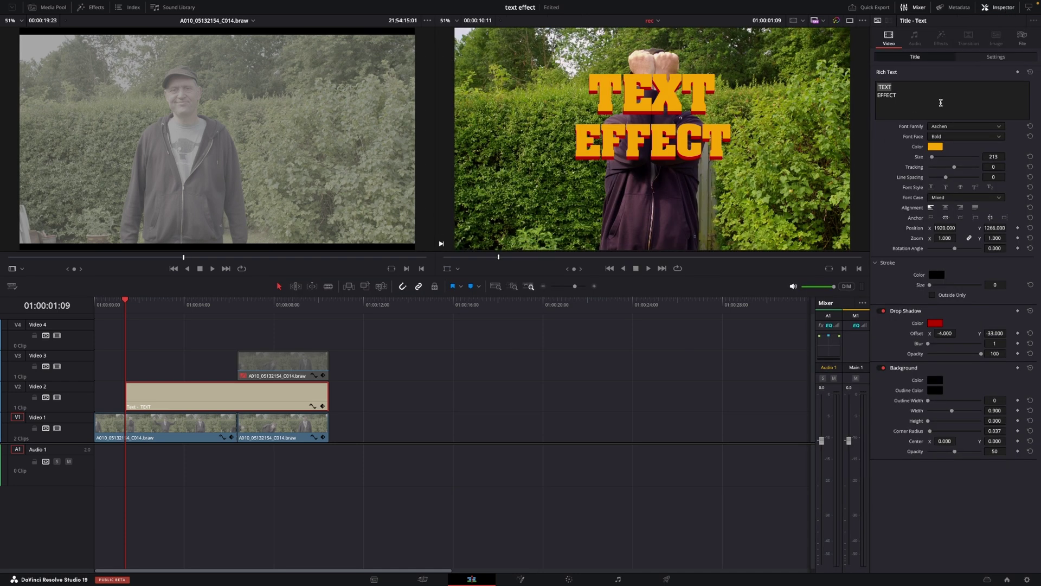
left_click(987, 57)
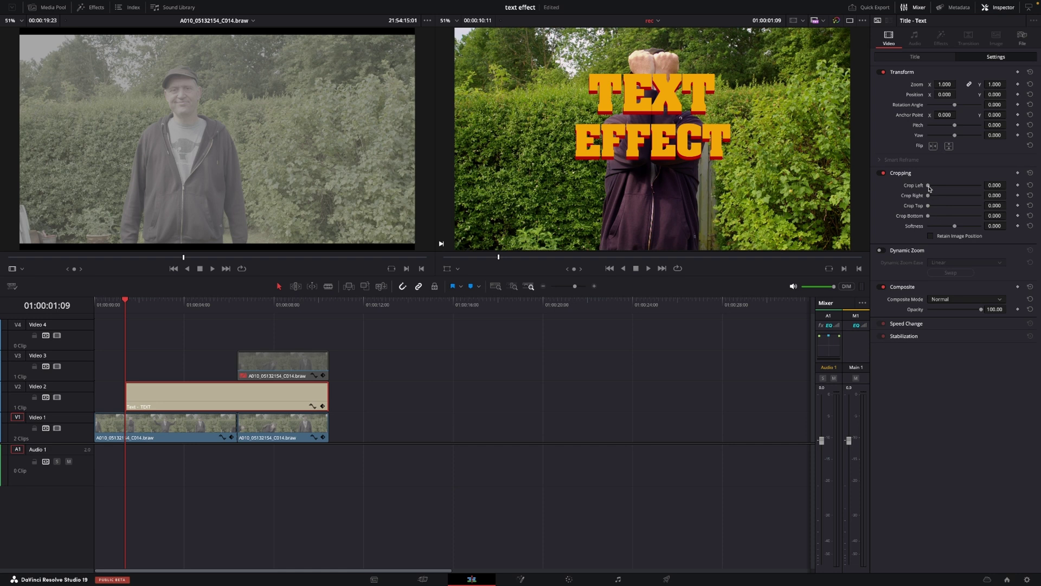
left_click_drag(929, 189, 955, 185)
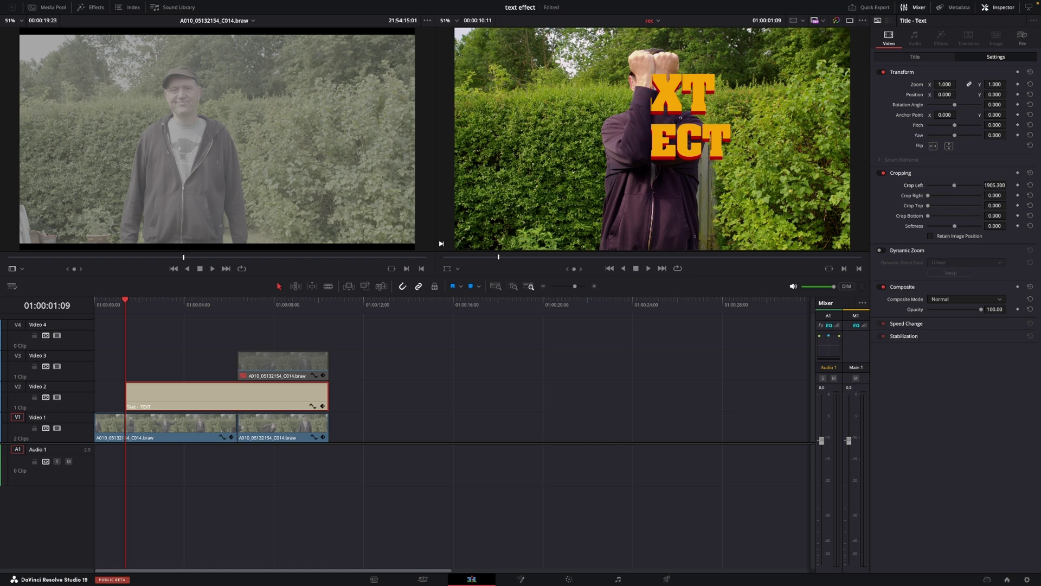
left_click_drag(995, 188, 996, 189)
left_click_drag(929, 198, 954, 195)
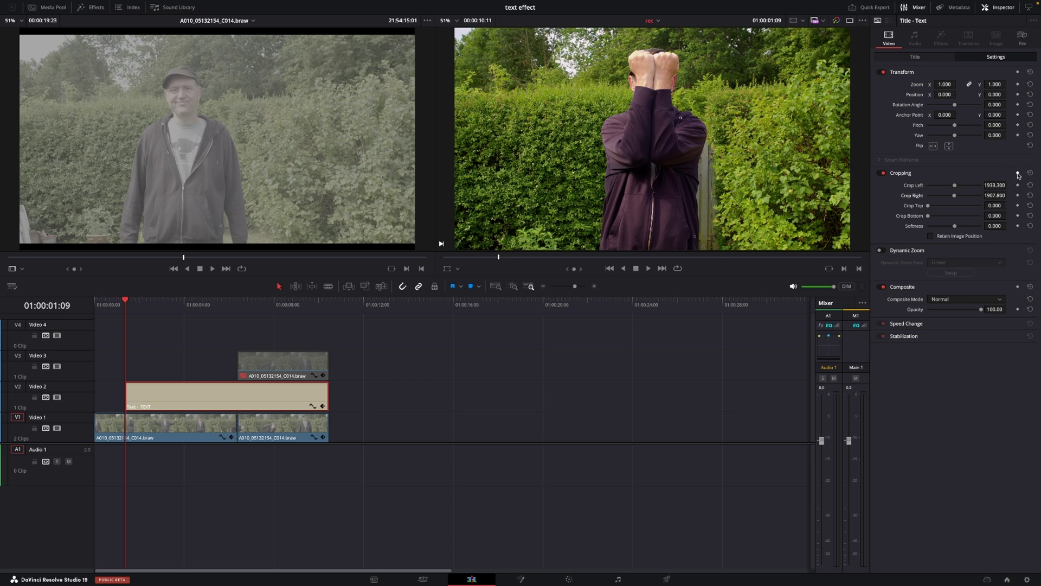
Keyframe the crop, stepping forward to reach Left 1146.000 and Right 1118.600 at 01:00:02:00.
left_click(1018, 173)
key("Right")
key("Right")
key("Right")
key("Right")
key("Right")
key("Right")
key("Right")
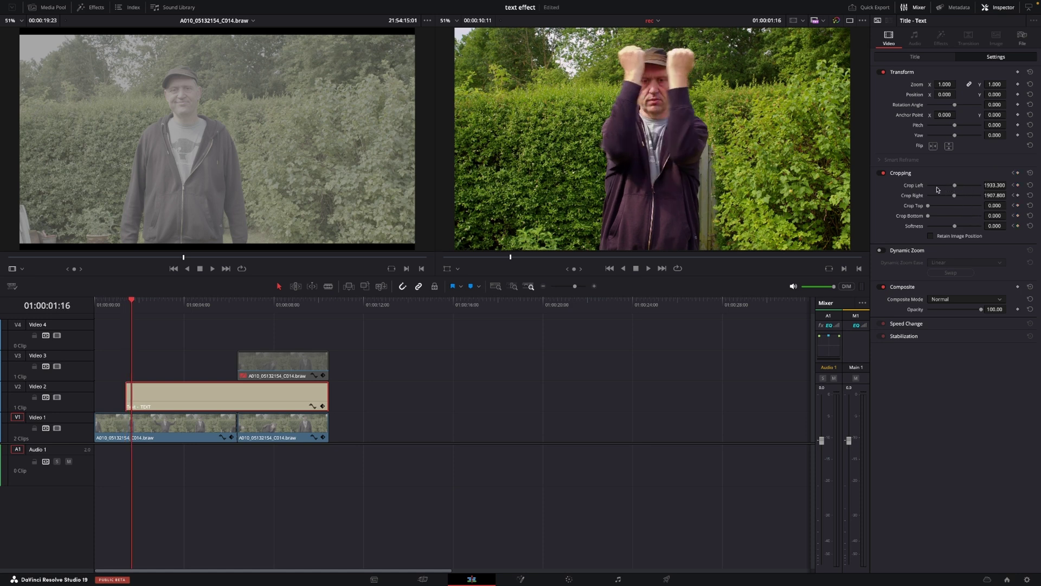
left_click_drag(953, 188, 954, 198)
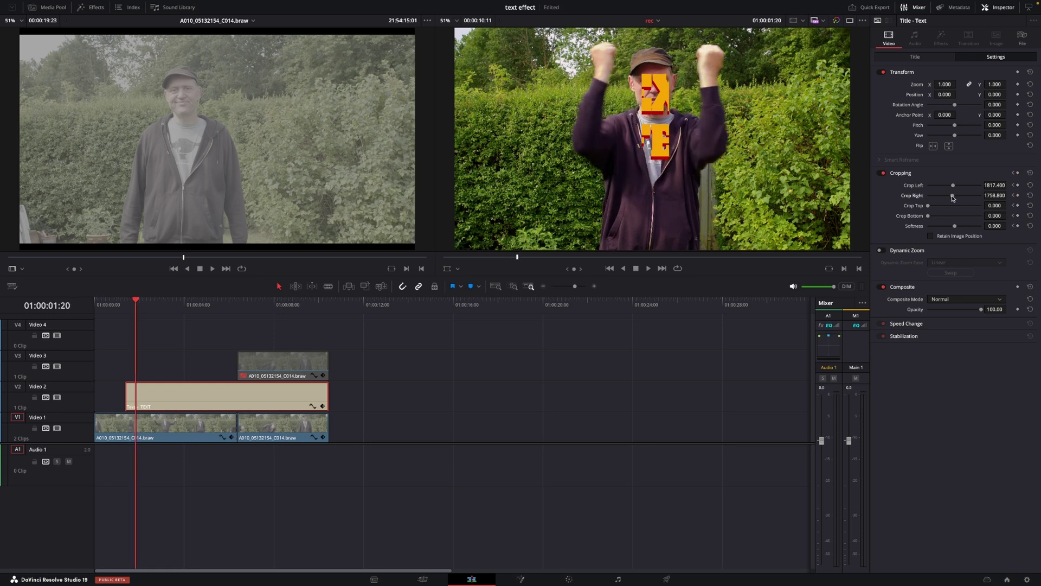
left_click_drag(954, 199, 948, 188)
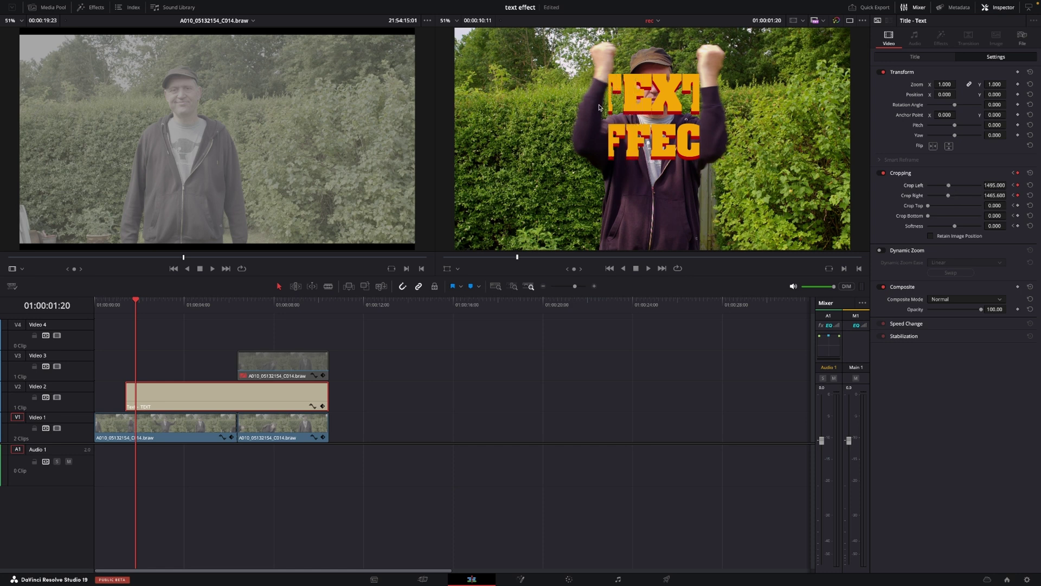
key("Right")
key("Right")
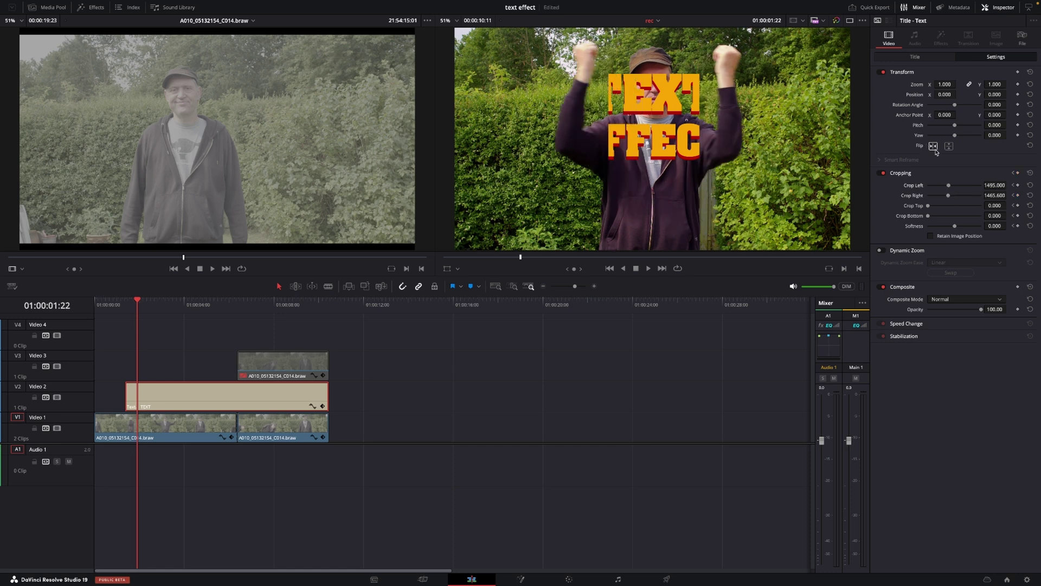
mouse_move(991, 185)
left_mouse_down()
mouse_move(973, 185)
mouse_move(990, 196)
mouse_move(972, 195)
mouse_move(993, 184)
mouse_move(1008, 195)
left_mouse_up()
key("Right")
key("Right")
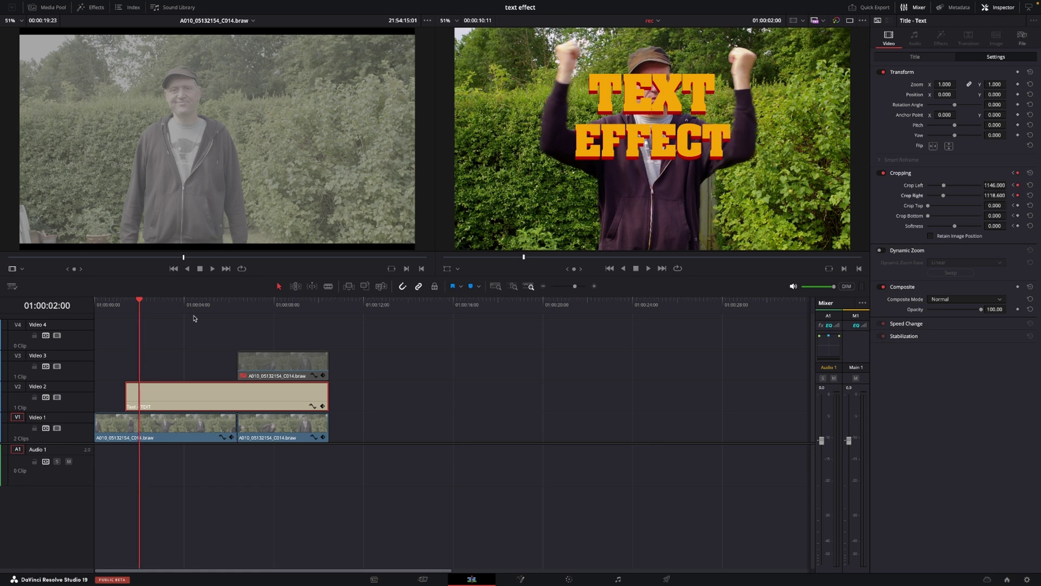
Play the title reveal from before it starts, then park the playhead at 01:00:06:09.
left_click(120, 302)
key("space")
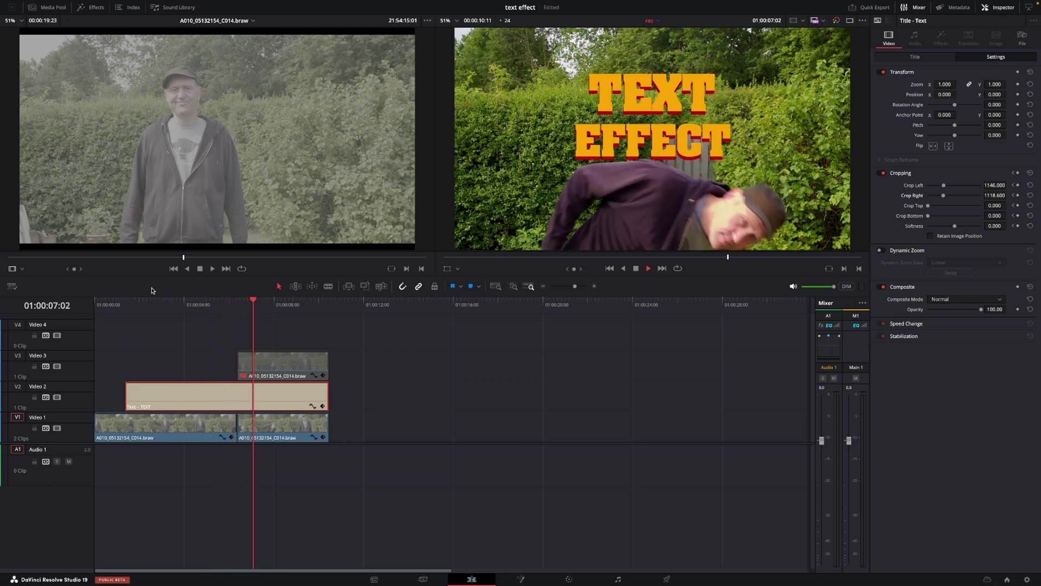
key("space")
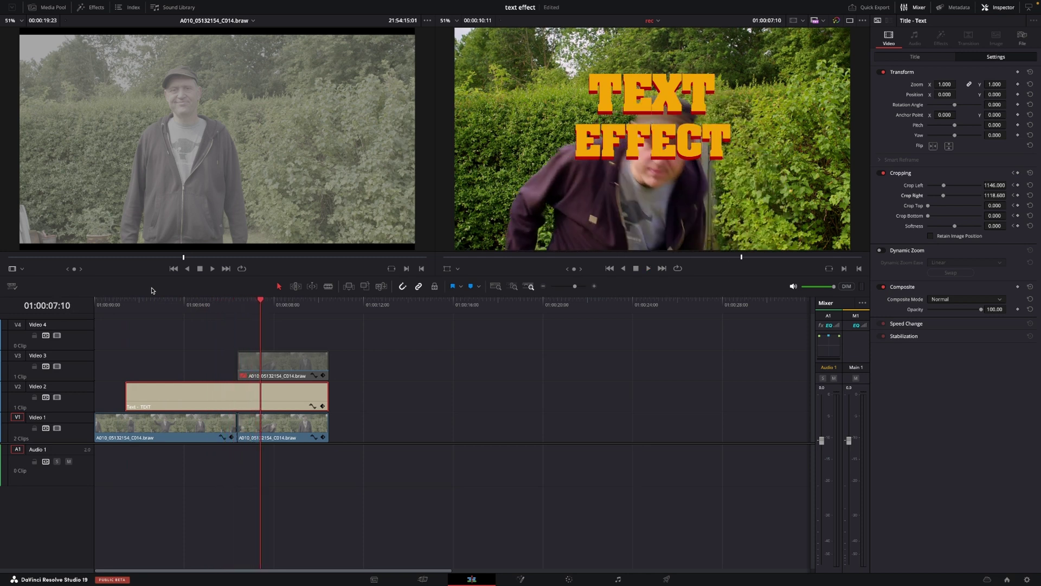
left_click(238, 302)
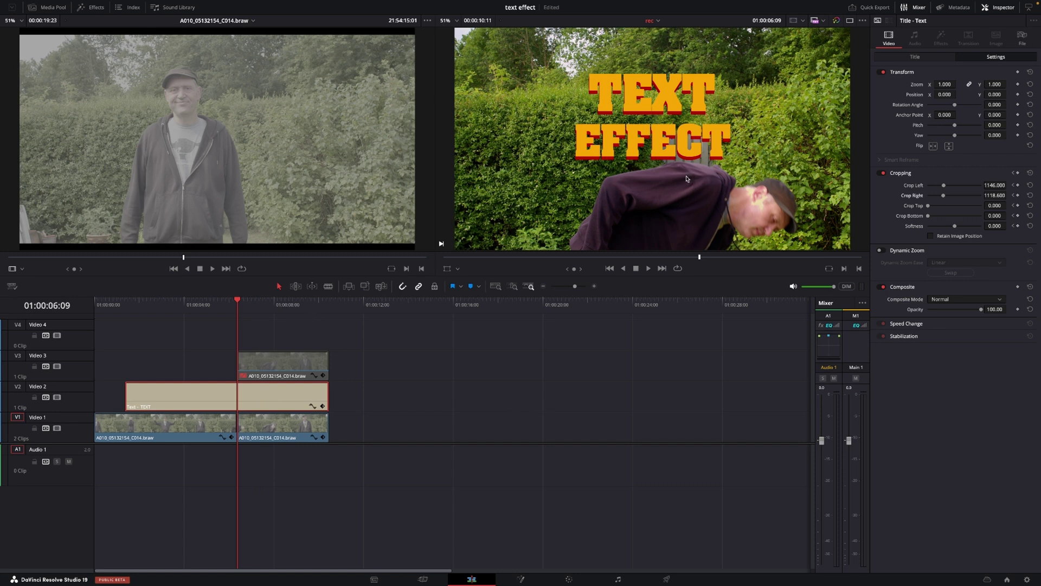
Set the Video 3 presenter clip's Clip Color to Orange.
left_click(295, 362)
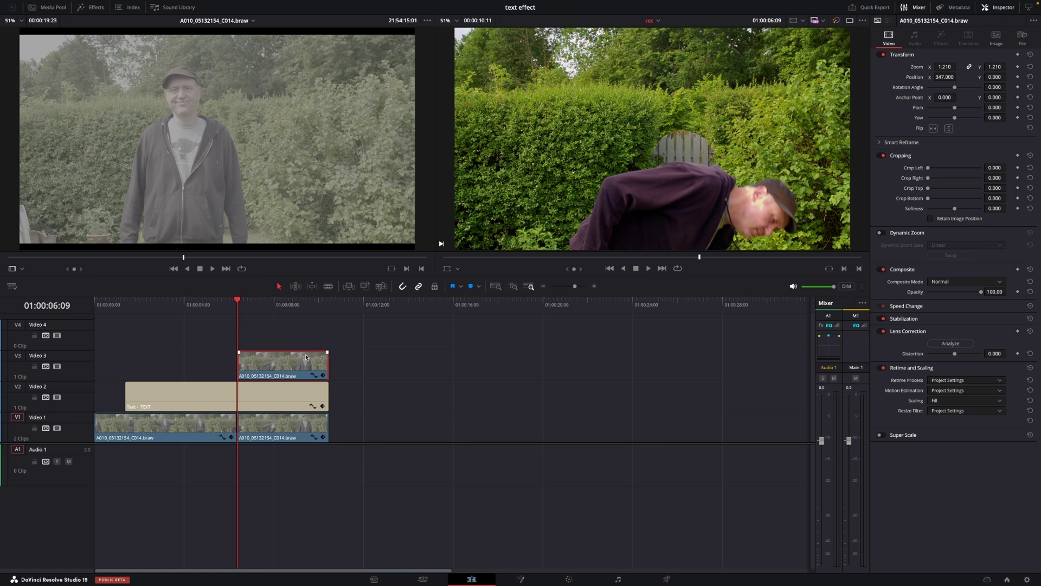
right_click(277, 360)
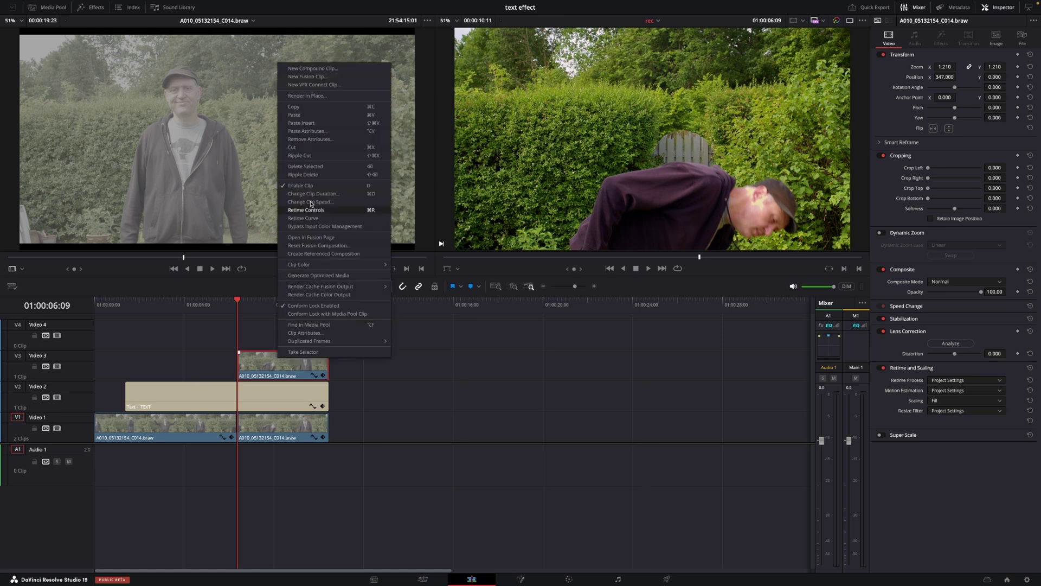
mouse_move(304, 264)
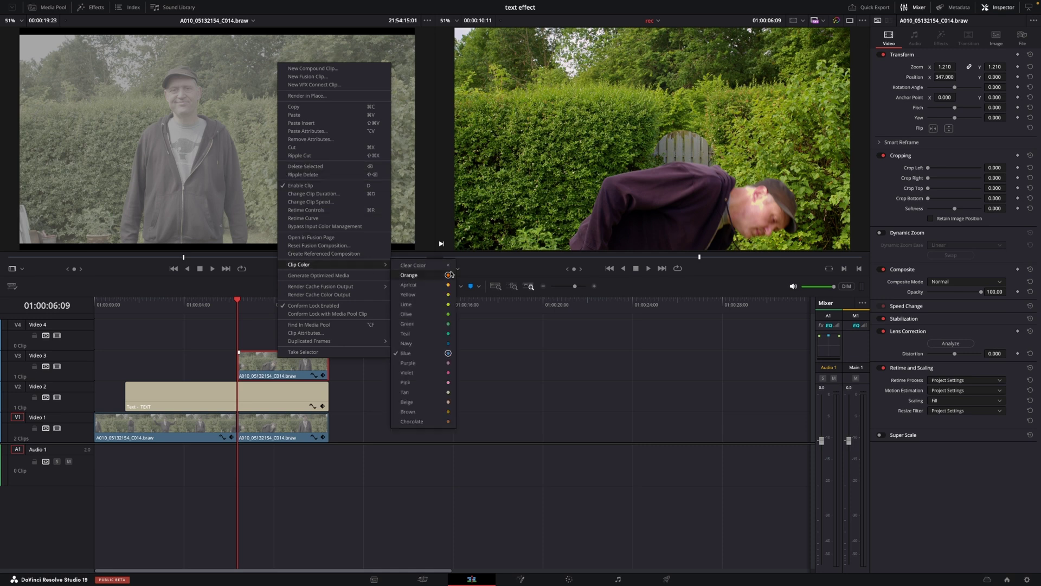
left_click(427, 277)
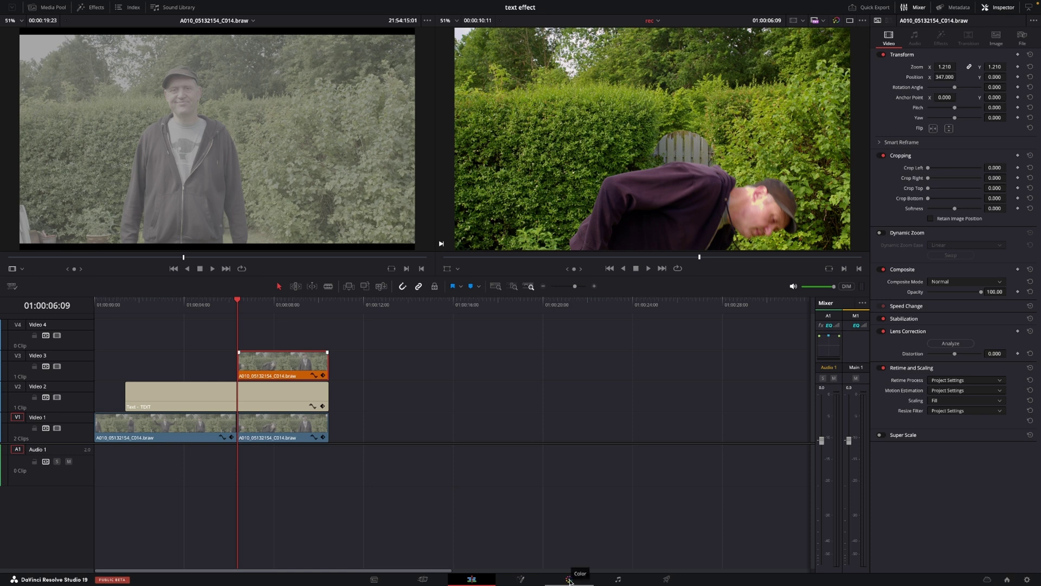
On the Color page, paint a Magic Mask stroke over the presenter, choose Better quality, and track forward.
left_click(569, 581)
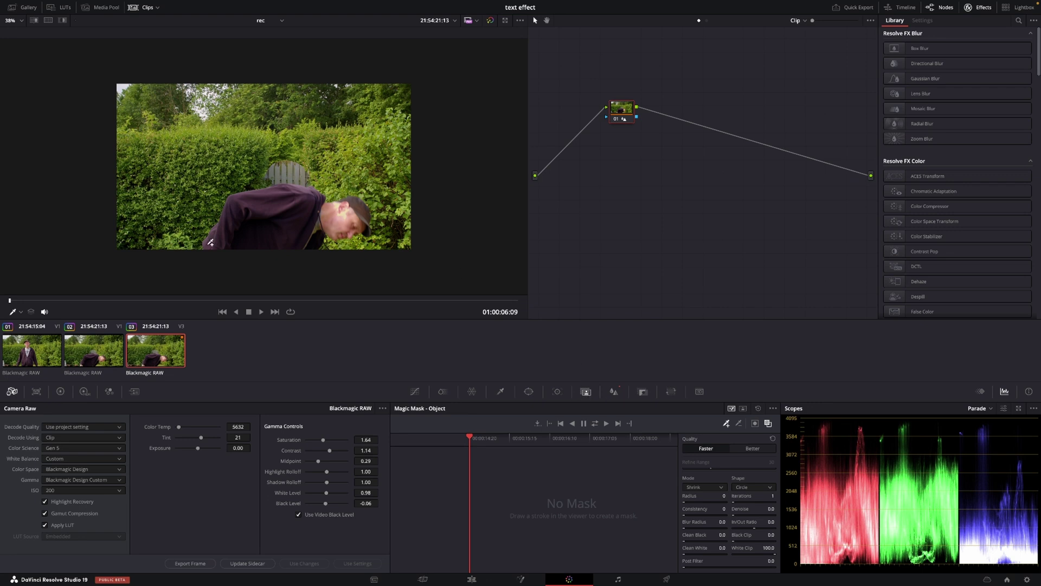
mouse_move(210, 243)
left_mouse_down()
mouse_move(271, 203)
mouse_move(338, 218)
mouse_move(351, 208)
mouse_move(360, 218)
mouse_move(353, 229)
mouse_move(308, 220)
mouse_move(300, 235)
mouse_move(237, 237)
mouse_move(232, 214)
mouse_move(297, 196)
left_mouse_up()
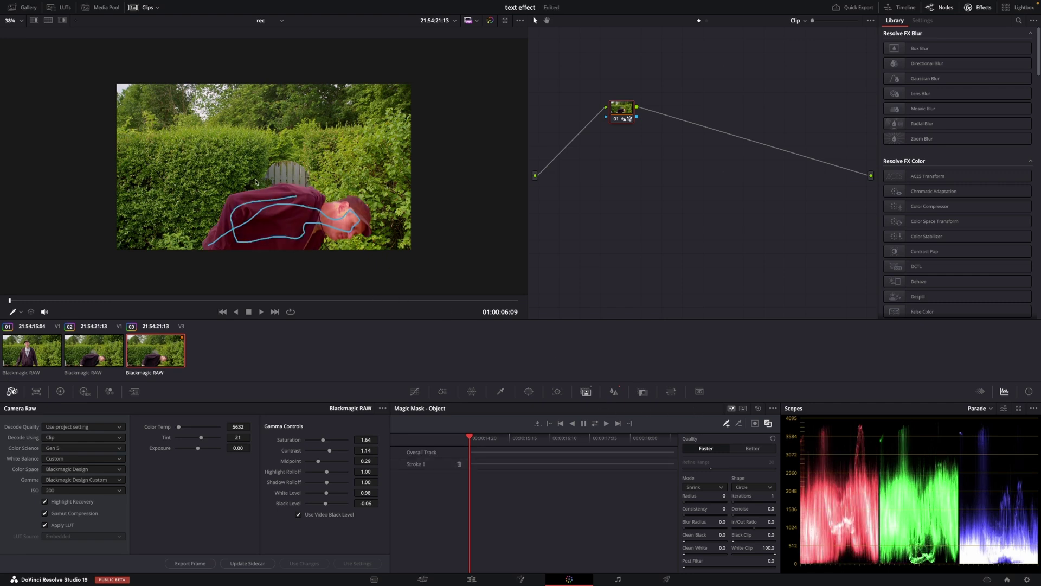
left_click(742, 449)
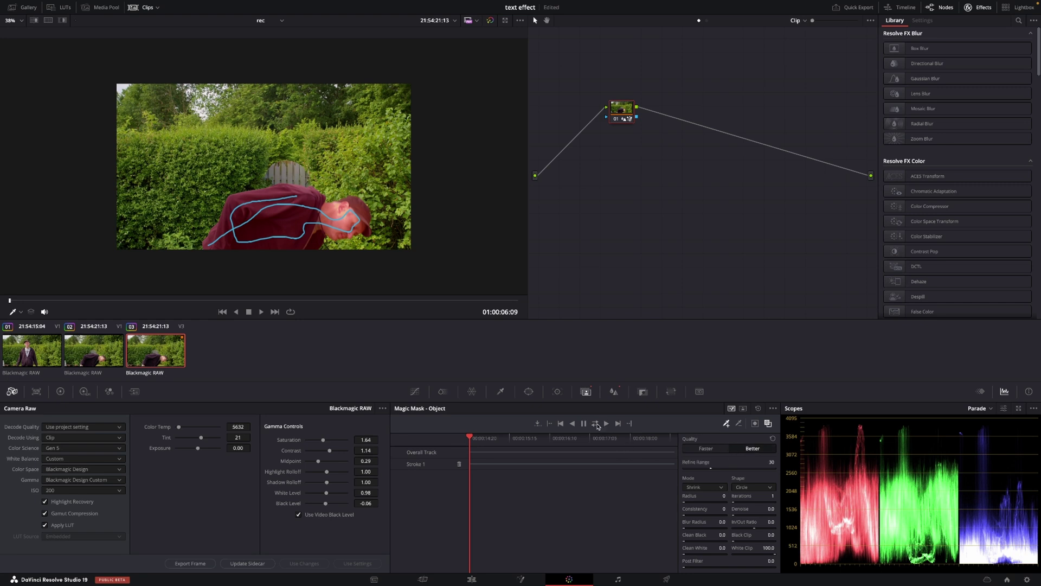
left_click(597, 426)
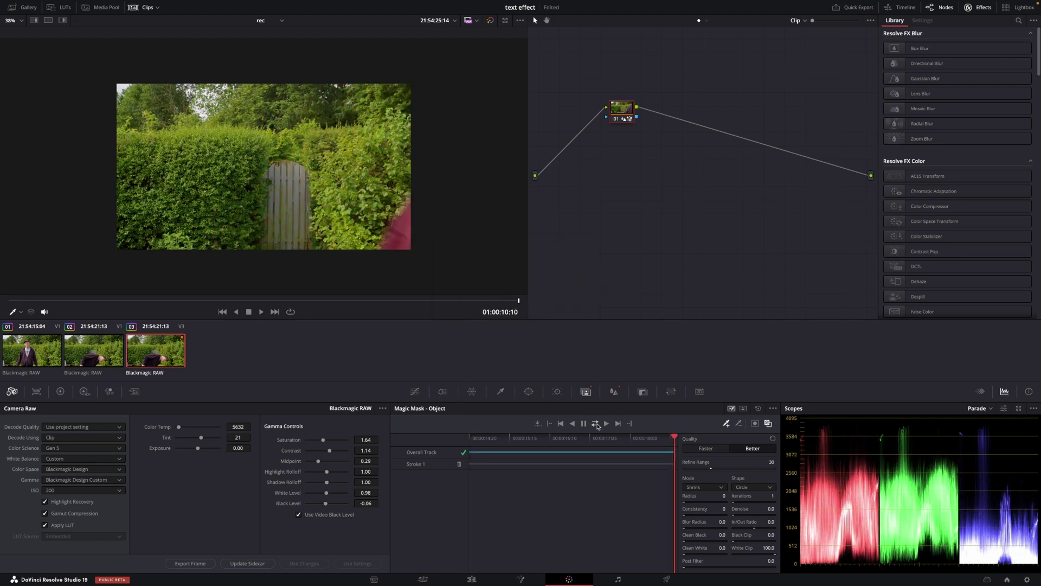
Add an Alpha Output to the node graph and connect node 01's alpha to it.
right_click(657, 169)
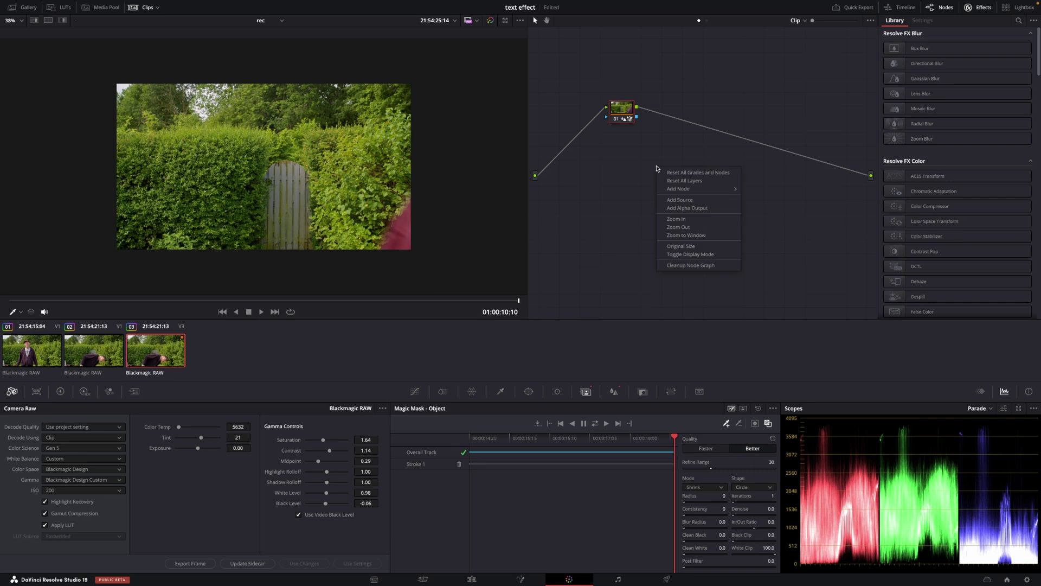
left_click(683, 209)
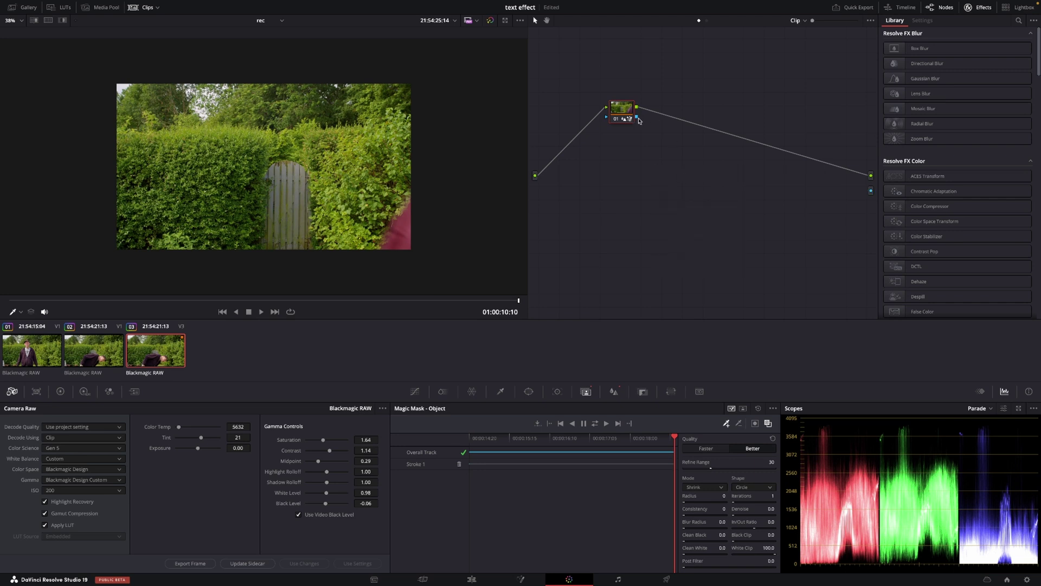
mouse_move(638, 117)
left_mouse_down()
mouse_move(717, 190)
mouse_move(643, 136)
left_mouse_up()
Return to the Edit page and move the playhead back to 01:00:00:00.
left_click(472, 579)
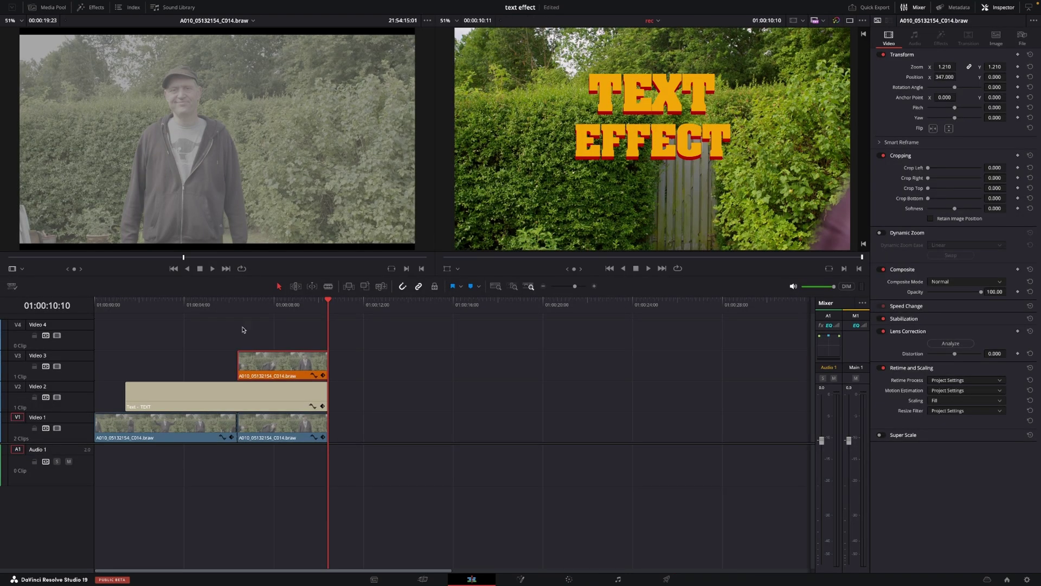
left_click_drag(109, 315, 96, 314)
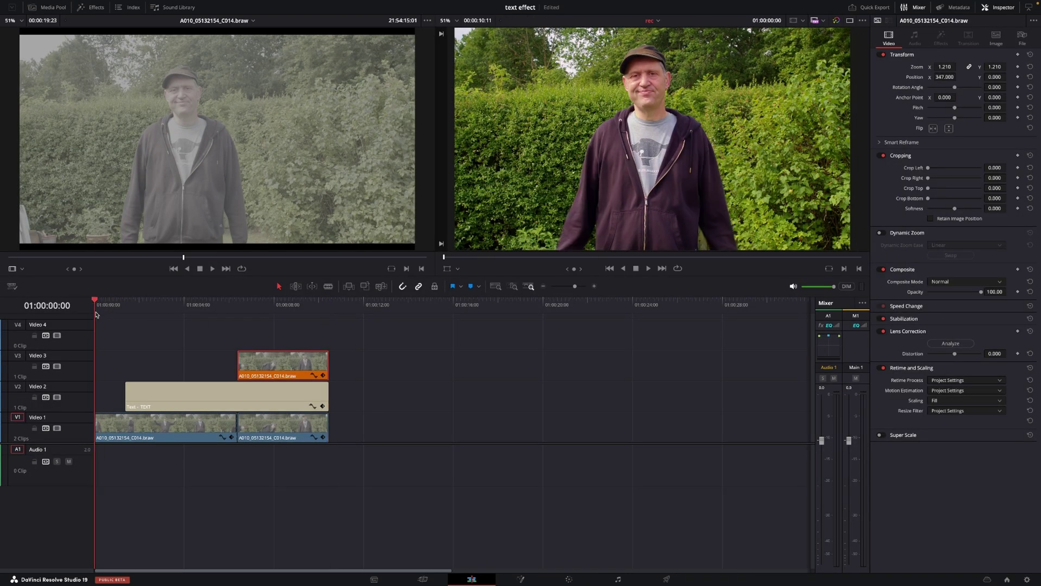